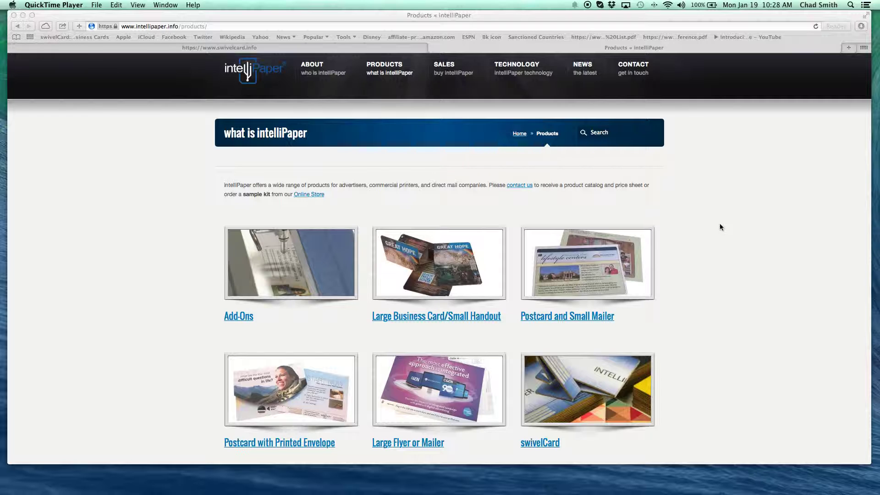
{"action": "scroll", "coordinate": [720, 230], "scroll_direction": "down", "scroll_amount": 3}
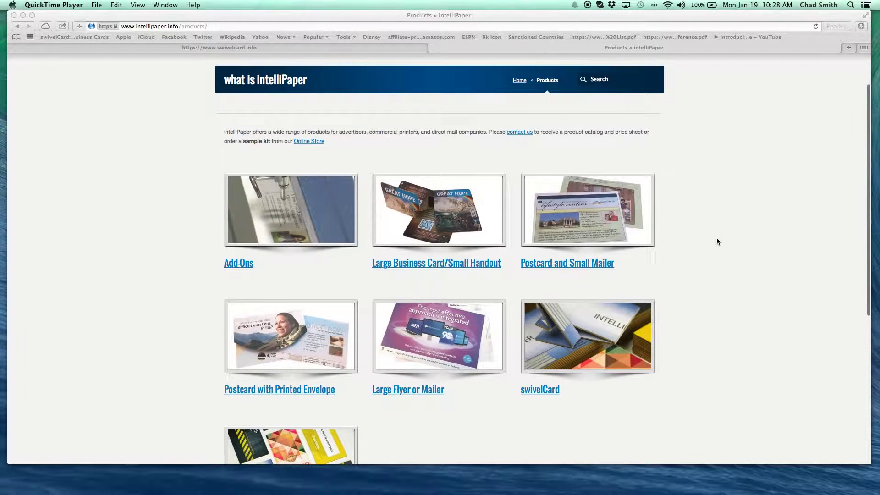
{"action": "scroll", "coordinate": [716, 241], "scroll_direction": "down", "scroll_amount": 2}
{"action": "scroll", "coordinate": [716, 241], "scroll_direction": "up", "scroll_amount": 3}
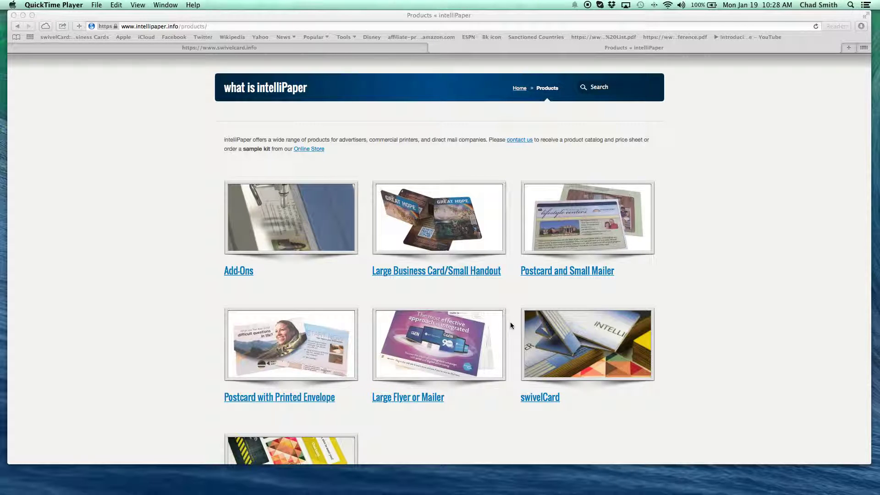
{"action": "scroll", "coordinate": [464, 346], "scroll_direction": "down", "scroll_amount": 2}
{"action": "scroll", "coordinate": [454, 357], "scroll_direction": "down", "scroll_amount": 2}
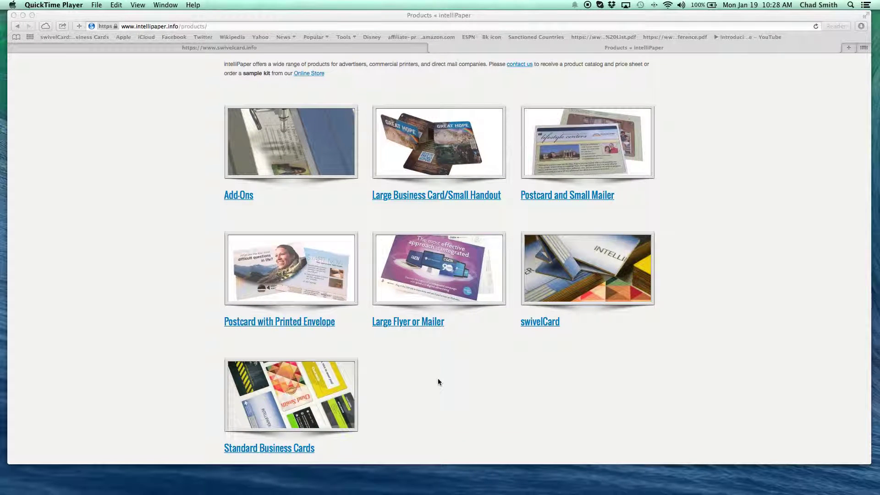
{"action": "scroll", "coordinate": [437, 378], "scroll_direction": "up", "scroll_amount": 2}
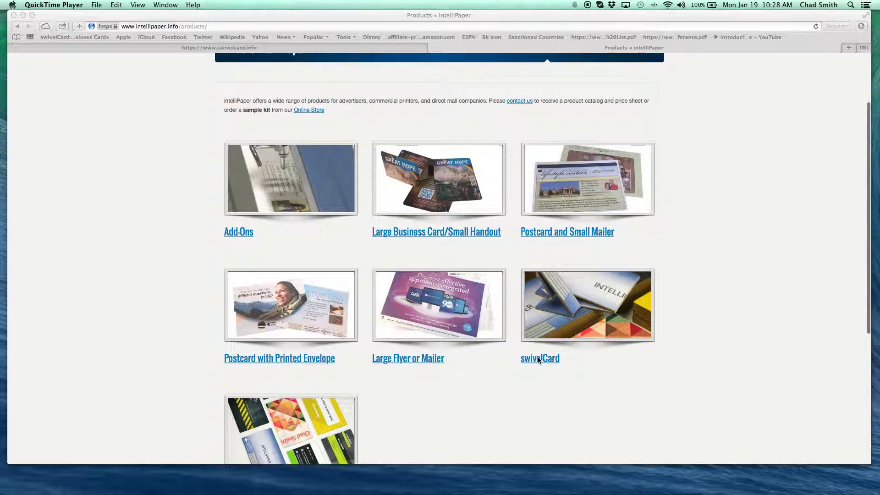
{"action": "scroll", "coordinate": [474, 360], "scroll_direction": "up", "scroll_amount": 1}
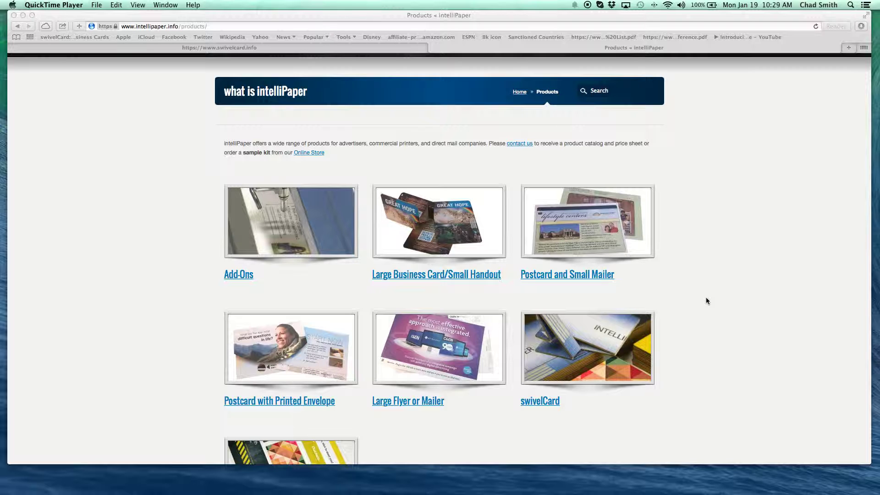
{"action": "scroll", "coordinate": [706, 301], "scroll_direction": "down", "scroll_amount": 2}
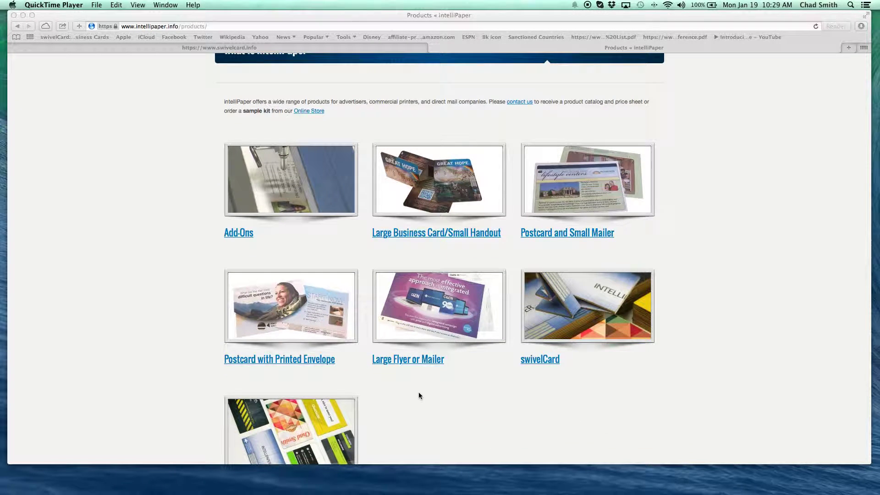
{"action": "scroll", "coordinate": [421, 391], "scroll_direction": "down", "scroll_amount": 2}
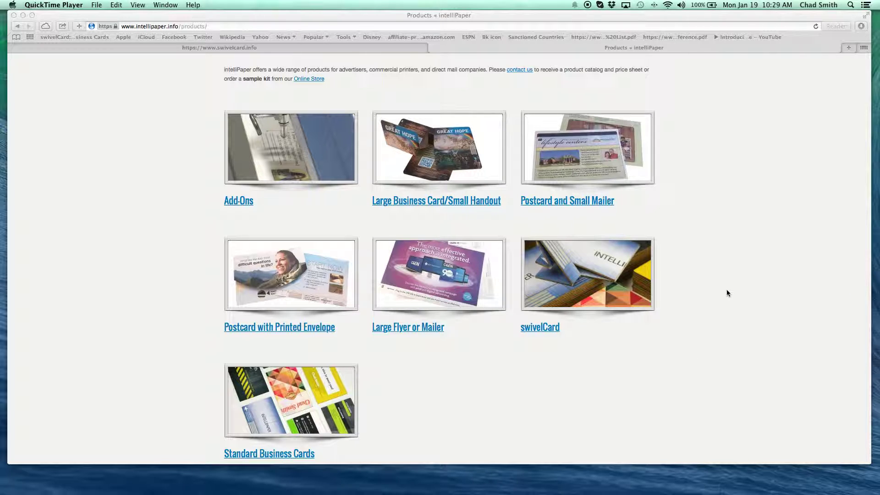
{"action": "scroll", "coordinate": [727, 293], "scroll_direction": "up", "scroll_amount": 5}
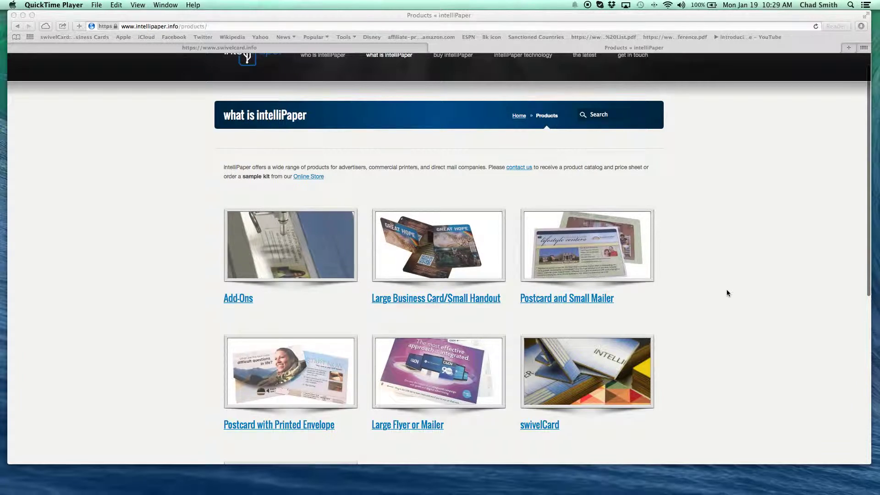
{"action": "scroll", "coordinate": [726, 293], "scroll_direction": "down", "scroll_amount": 3}
{"action": "scroll", "coordinate": [592, 375], "scroll_direction": "down", "scroll_amount": 2}
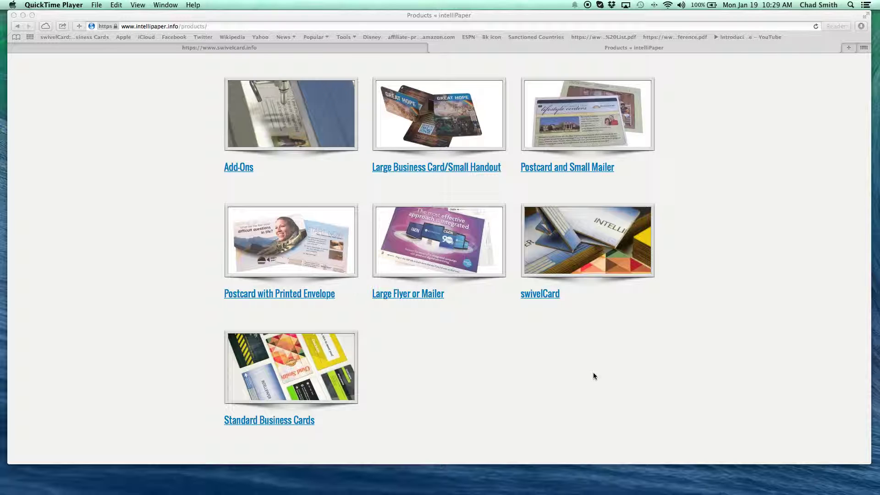
{"action": "scroll", "coordinate": [702, 369], "scroll_direction": "up", "scroll_amount": 1}
{"action": "scroll", "coordinate": [702, 334], "scroll_direction": "up", "scroll_amount": 2}
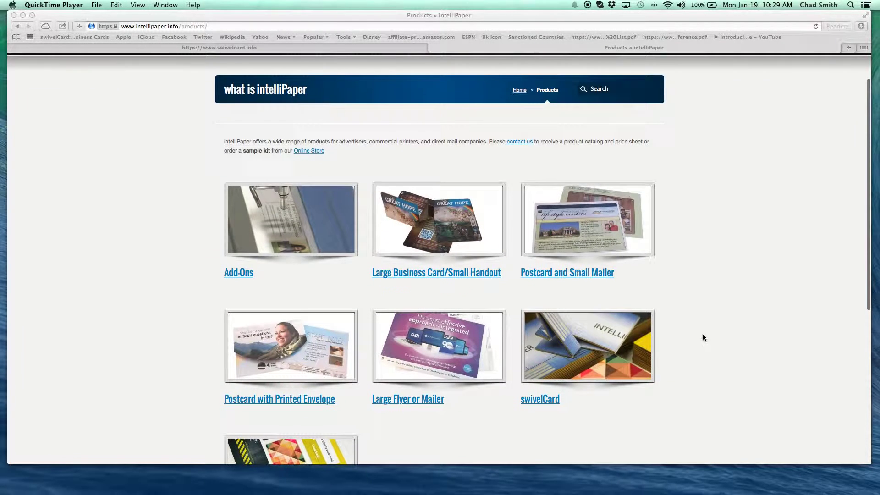
Step: Switch to the swivelCard tab and log in with the saved credentials
{"action": "left_click", "coordinate": [433, 49]}
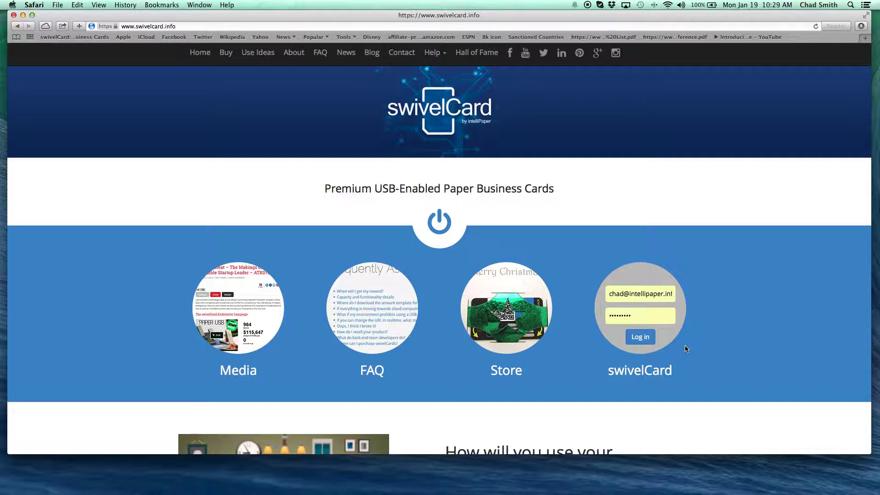
{"action": "left_click", "coordinate": [641, 337]}
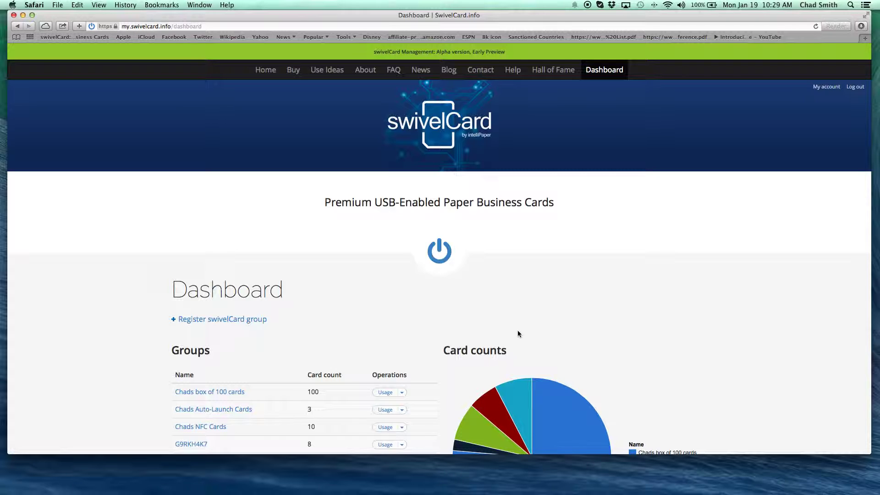
{"action": "scroll", "coordinate": [628, 315], "scroll_direction": "down", "scroll_amount": 2}
{"action": "scroll", "coordinate": [650, 303], "scroll_direction": "down", "scroll_amount": 2}
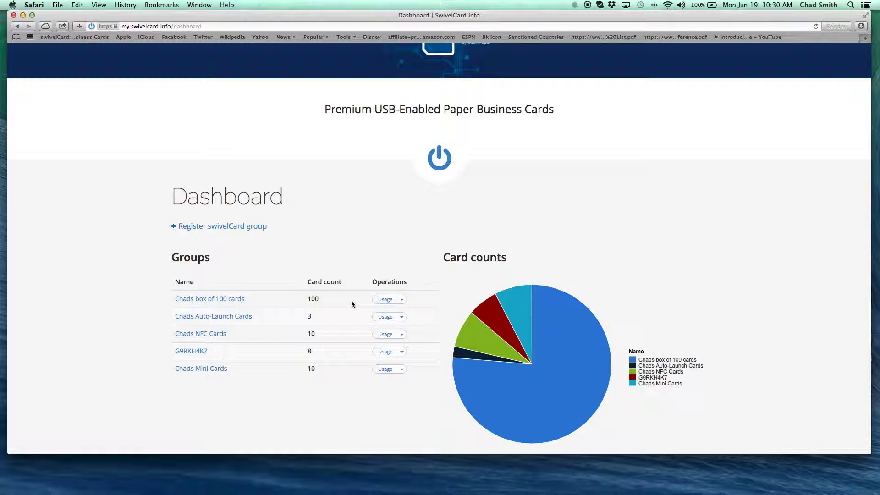
Step: Reveal the operations dropdown for the Chads box of 100 cards group
{"action": "left_click", "coordinate": [402, 300]}
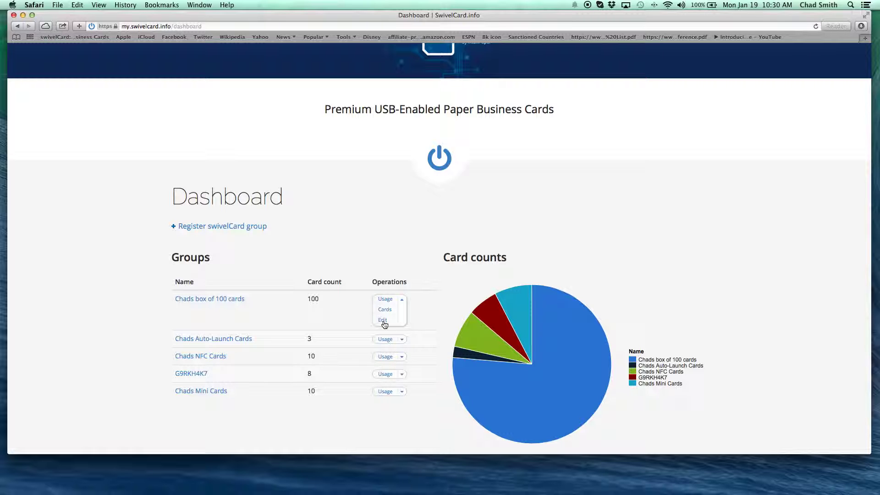
{"action": "left_click", "coordinate": [255, 307]}
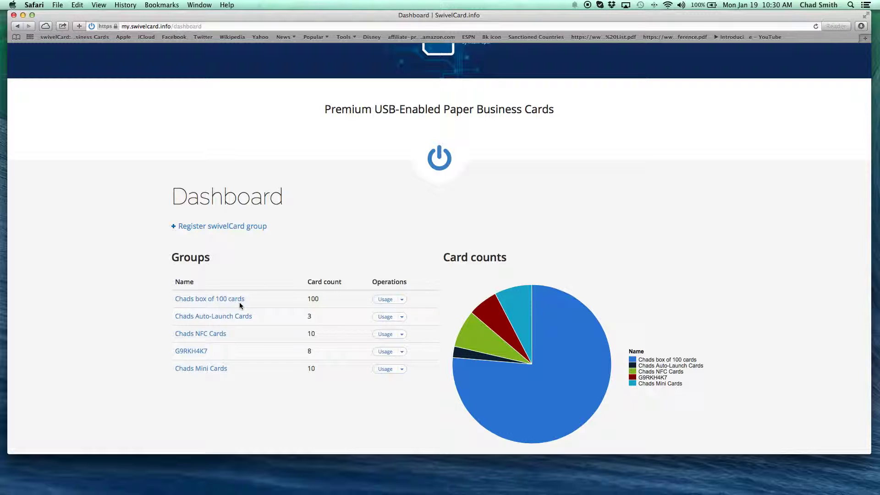
{"action": "left_click", "coordinate": [403, 303]}
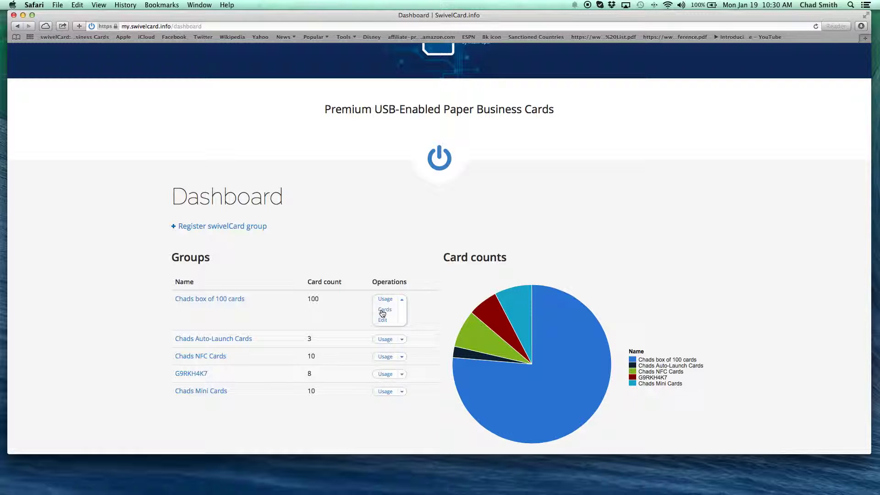
Step: List the group's cards, search for Chads demo card, and open its edit form
{"action": "left_click", "coordinate": [382, 311]}
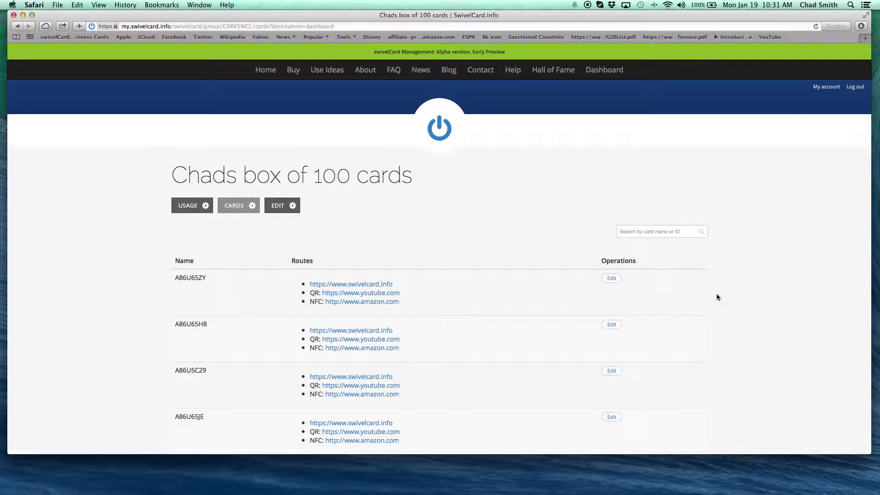
{"action": "left_click", "coordinate": [669, 232]}
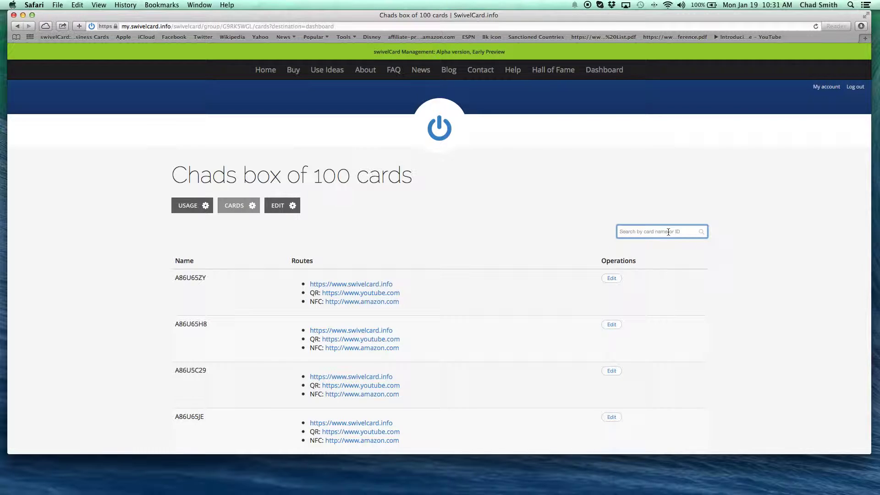
{"action": "type", "text": "gaz"}
{"action": "key", "text": "Return"}
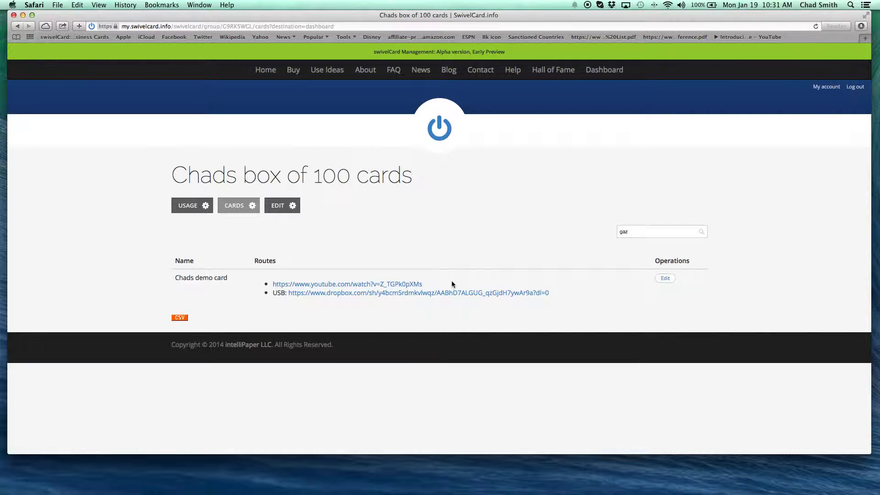
{"action": "left_click", "coordinate": [666, 279]}
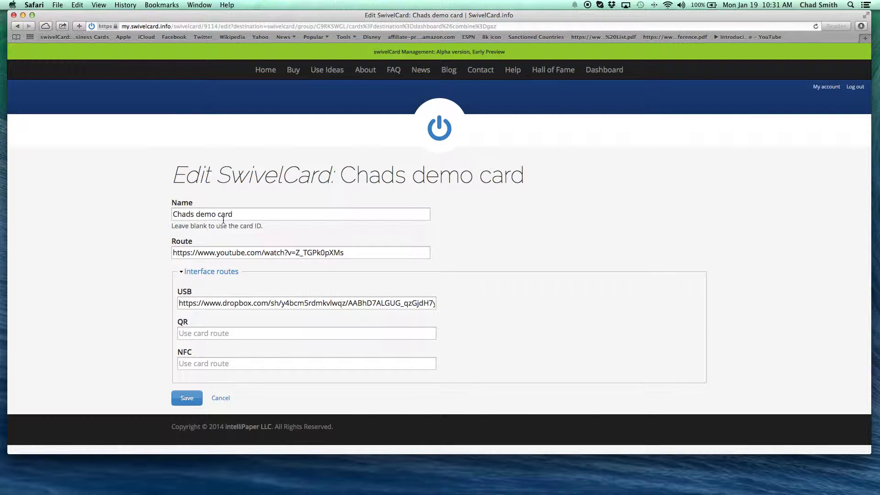
Step: Save Chads demo card's edit form, then hide Safari to show the desktop
{"action": "left_click", "coordinate": [257, 214]}
{"action": "left_click", "coordinate": [185, 399]}
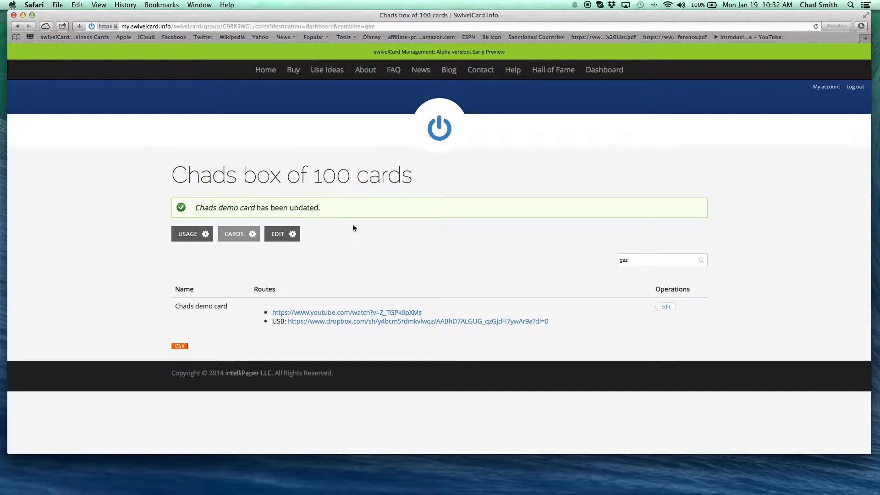
{"action": "left_click", "coordinate": [22, 16]}
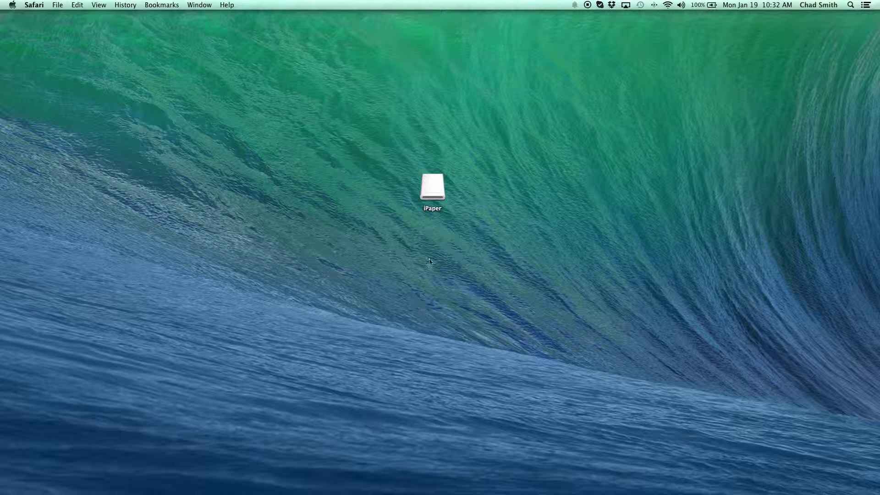
Step: Open the iPaper drive and launch 'Double-click to launch.html'
{"action": "double_click", "coordinate": [431, 178]}
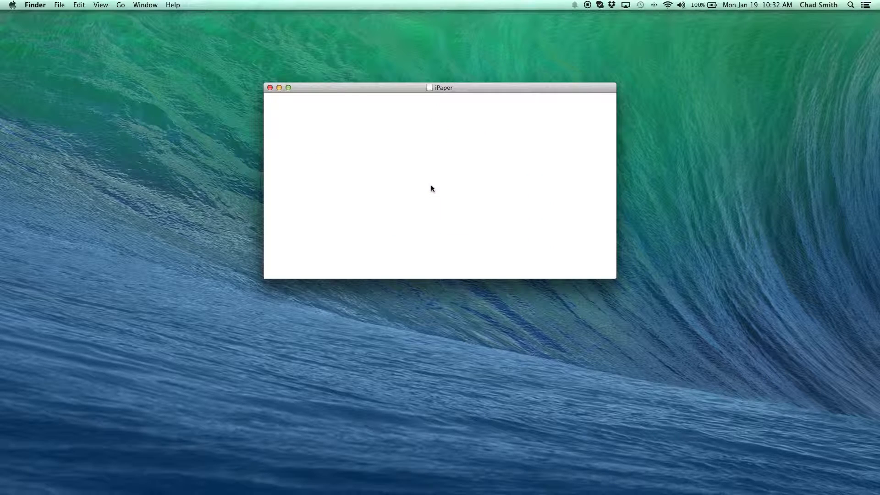
{"action": "double_click", "coordinate": [305, 108]}
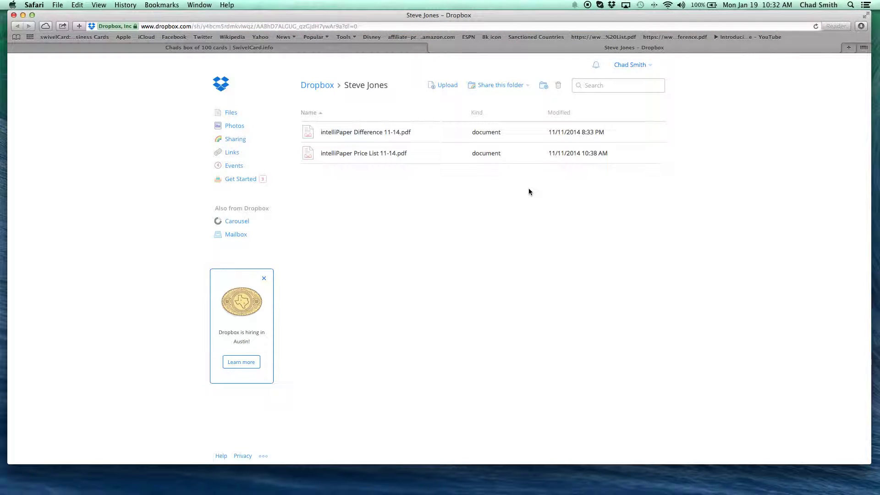
{"action": "mouse_move", "coordinate": [364, 132]}
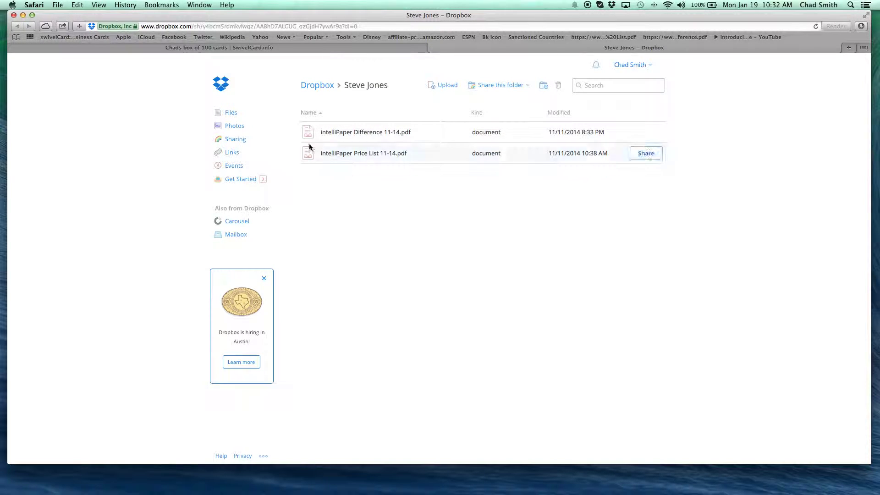
{"action": "left_click", "coordinate": [432, 49]}
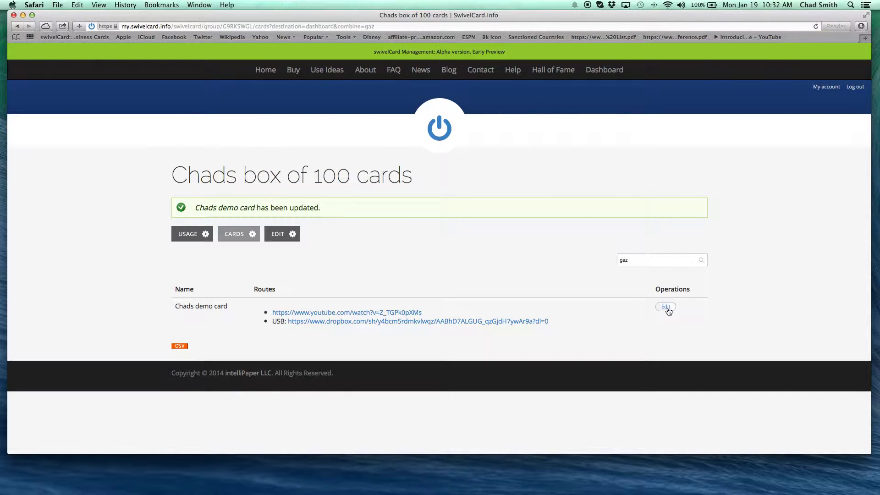
Step: Replace Chads demo card's Dropbox USB link with the suggested YouTube address and save
{"action": "left_click", "coordinate": [666, 307]}
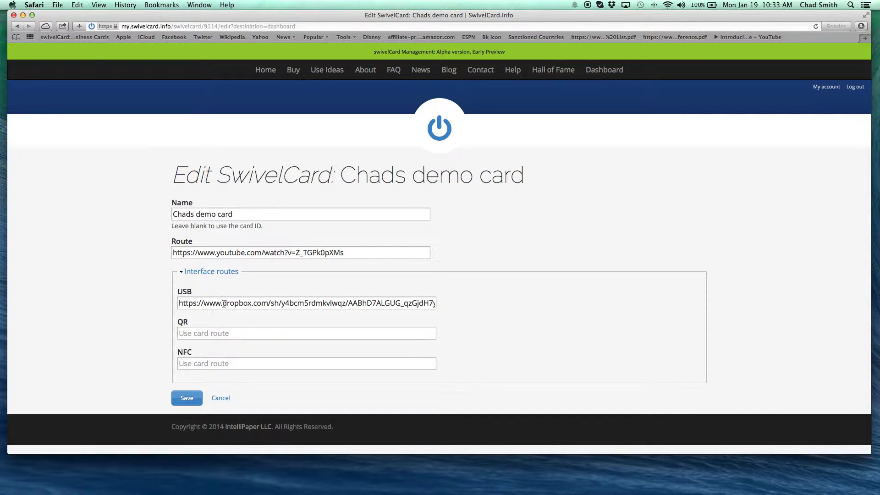
{"action": "left_click_drag", "start_coordinate": [223, 303], "coordinate": [492, 308]}
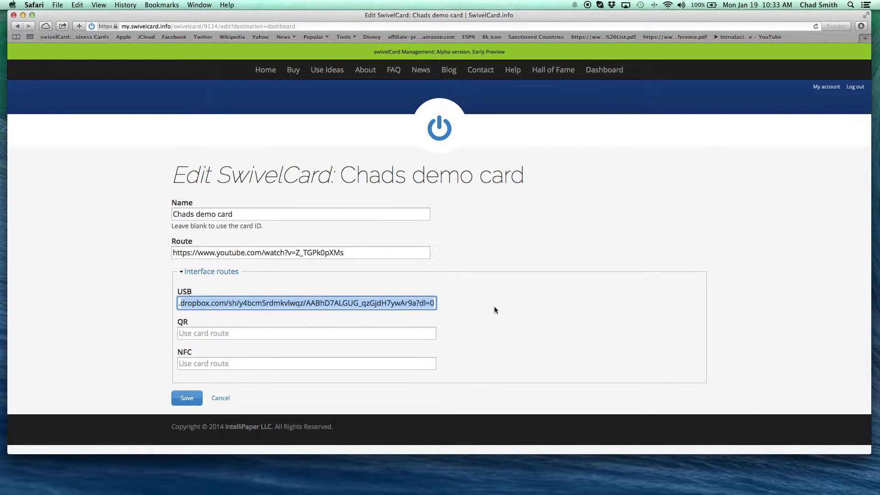
{"action": "type", "text": "https://www.youtu"}
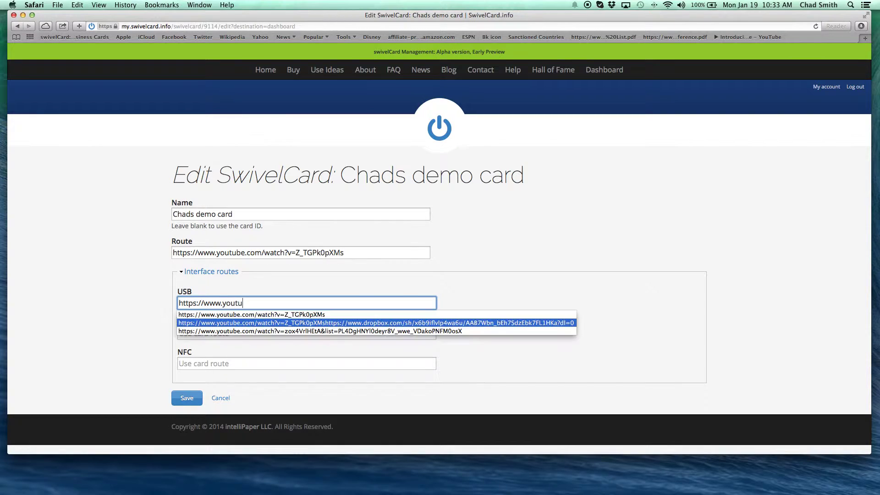
{"action": "left_click", "coordinate": [430, 306]}
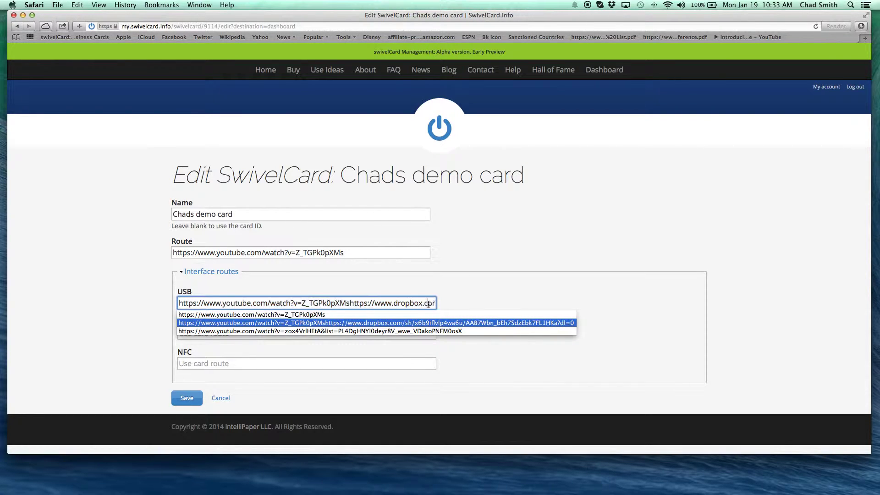
{"action": "left_click", "coordinate": [192, 400]}
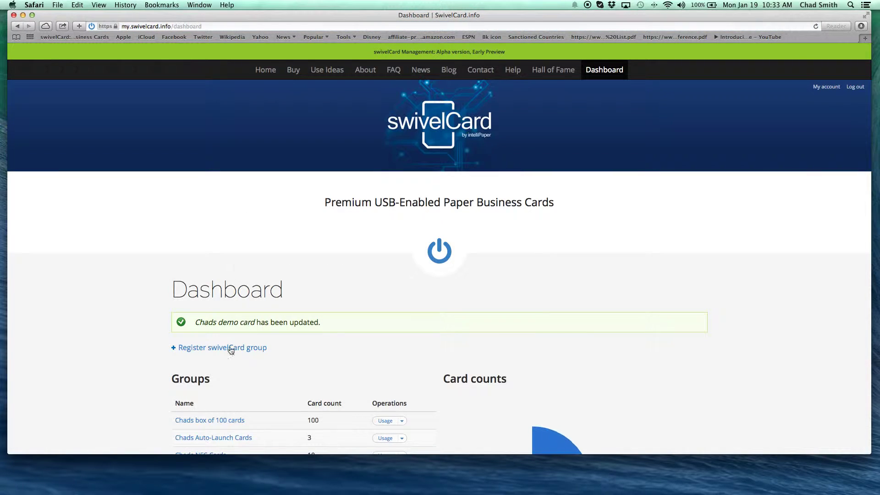
Step: Relaunch the card from the iPaper drive and pause the YouTube intro video
{"action": "left_click", "coordinate": [23, 14]}
{"action": "double_click", "coordinate": [306, 109]}
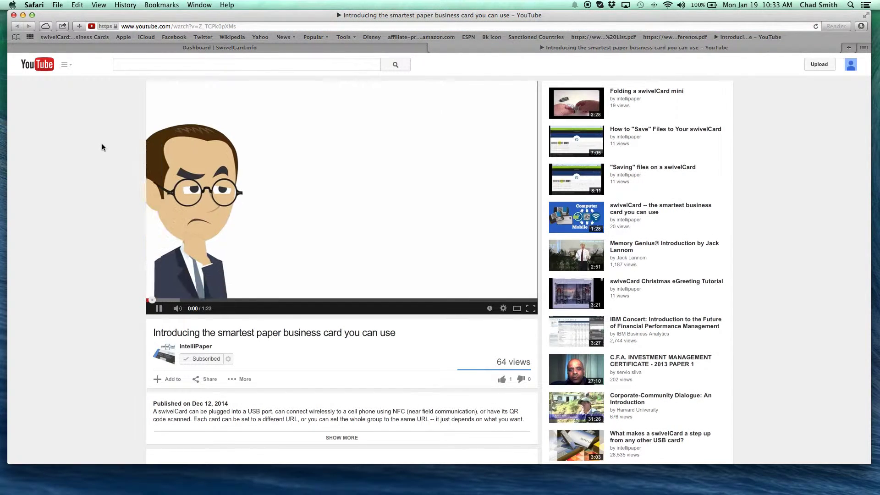
{"action": "left_click", "coordinate": [159, 310]}
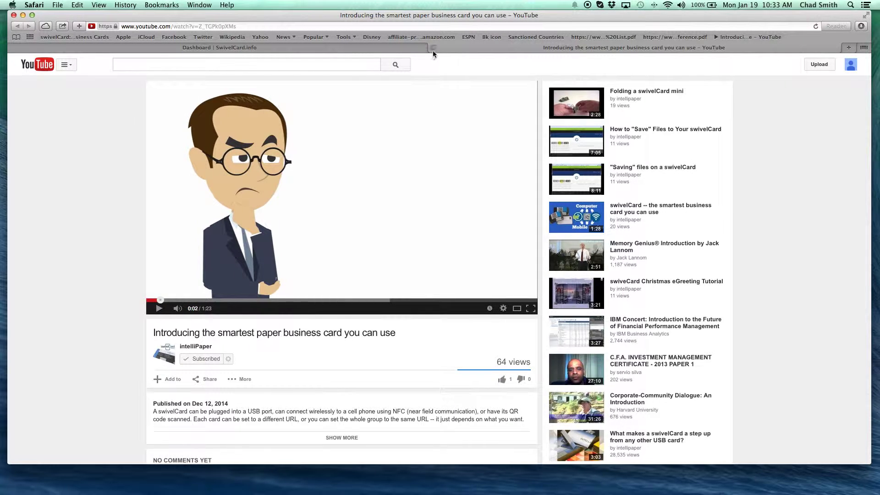
Step: Close the YouTube video tab to get back to the swivelCard dashboard
{"action": "left_click", "coordinate": [432, 48]}
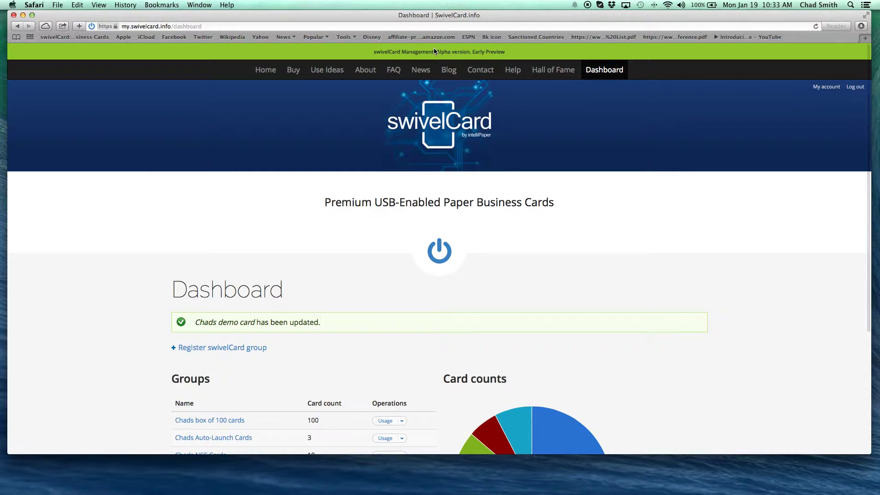
{"action": "scroll", "coordinate": [507, 295], "scroll_direction": "down", "scroll_amount": 2}
{"action": "scroll", "coordinate": [507, 295], "scroll_direction": "down", "scroll_amount": 2}
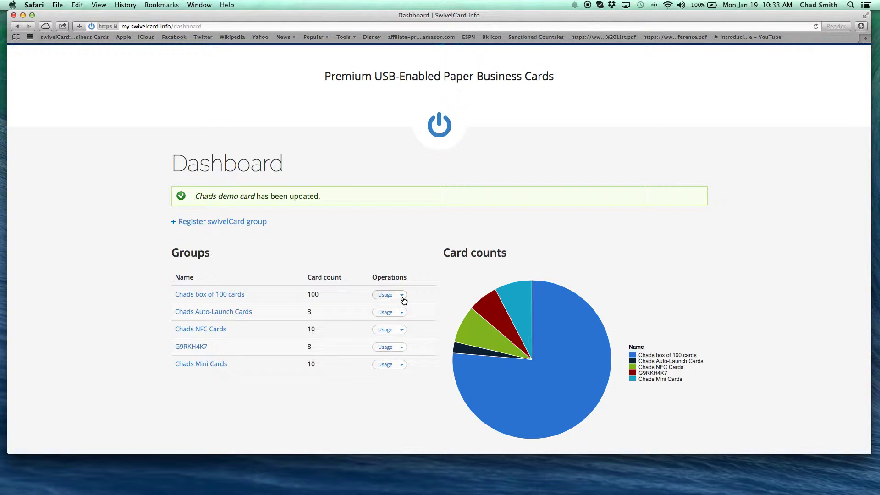
Step: Choose Cards from the Usage dropdown of Chads box of 100 cards
{"action": "left_click", "coordinate": [401, 296]}
{"action": "left_click", "coordinate": [387, 305]}
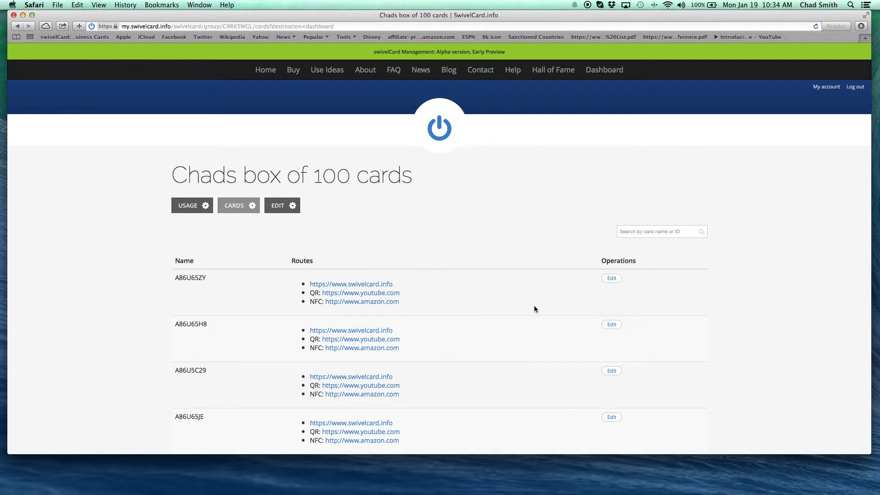
{"action": "scroll", "coordinate": [534, 306], "scroll_direction": "down", "scroll_amount": 2}
{"action": "scroll", "coordinate": [534, 307], "scroll_direction": "down", "scroll_amount": 2}
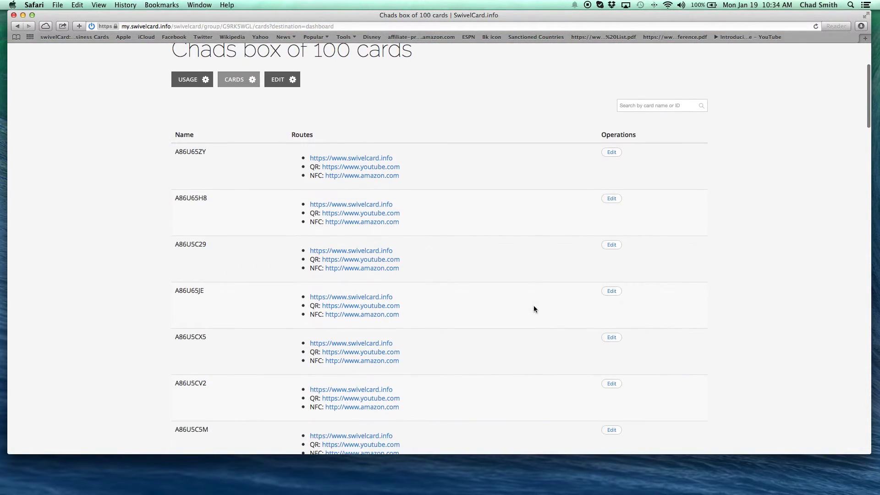
{"action": "scroll", "coordinate": [534, 307], "scroll_direction": "down", "scroll_amount": 5}
{"action": "scroll", "coordinate": [533, 306], "scroll_direction": "down", "scroll_amount": 2}
{"action": "scroll", "coordinate": [533, 306], "scroll_direction": "down", "scroll_amount": 3}
{"action": "scroll", "coordinate": [533, 306], "scroll_direction": "down", "scroll_amount": 1}
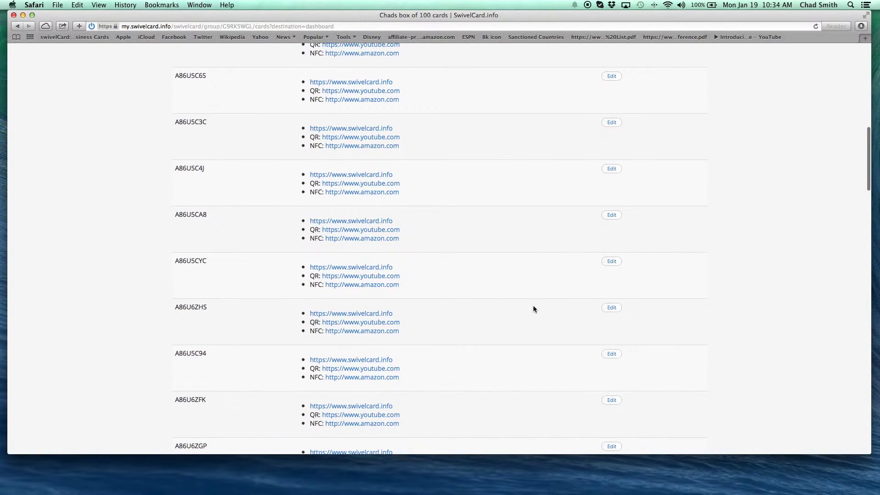